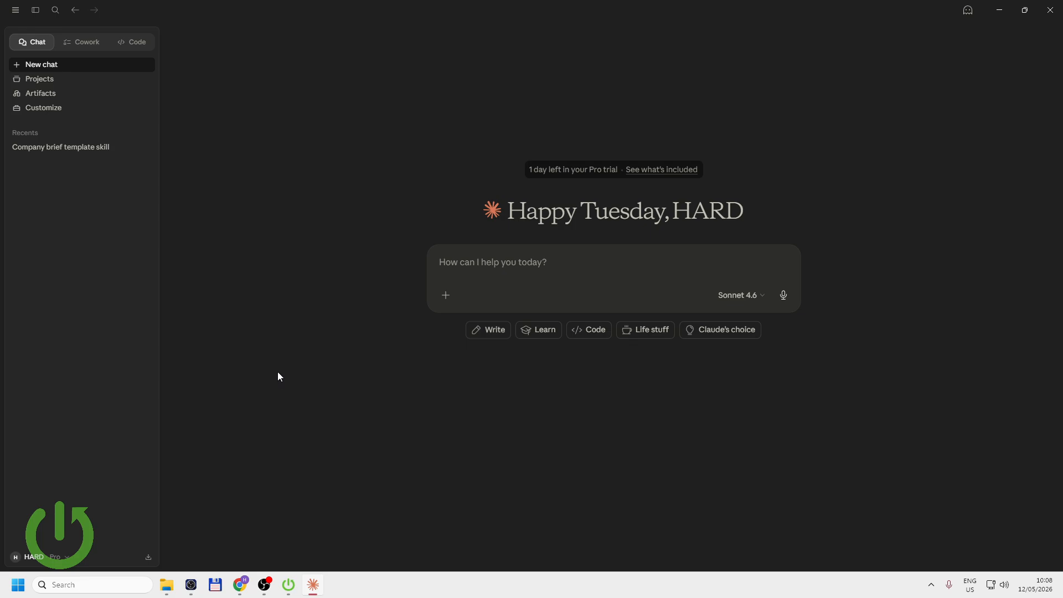
# - In Cowork, install Anthropic's Productivity plugin from the plugin directory and open its details page
pyautogui.click(82, 41)
pyautogui.write('Hey Claude—I just added the "monday-briefing" skill. Can you make something amazing with it?')
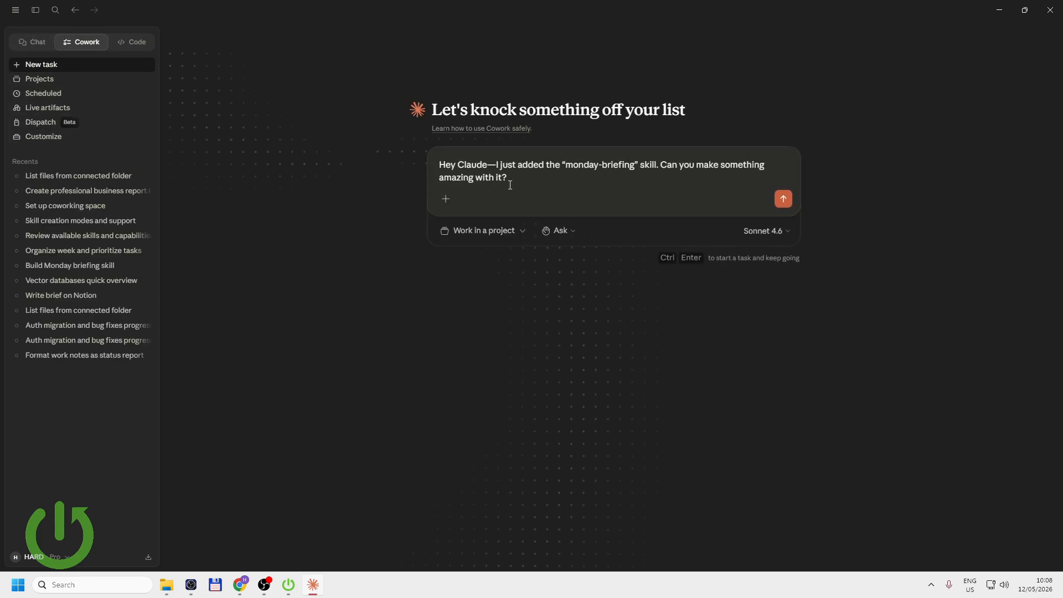
pyautogui.click(48, 137)
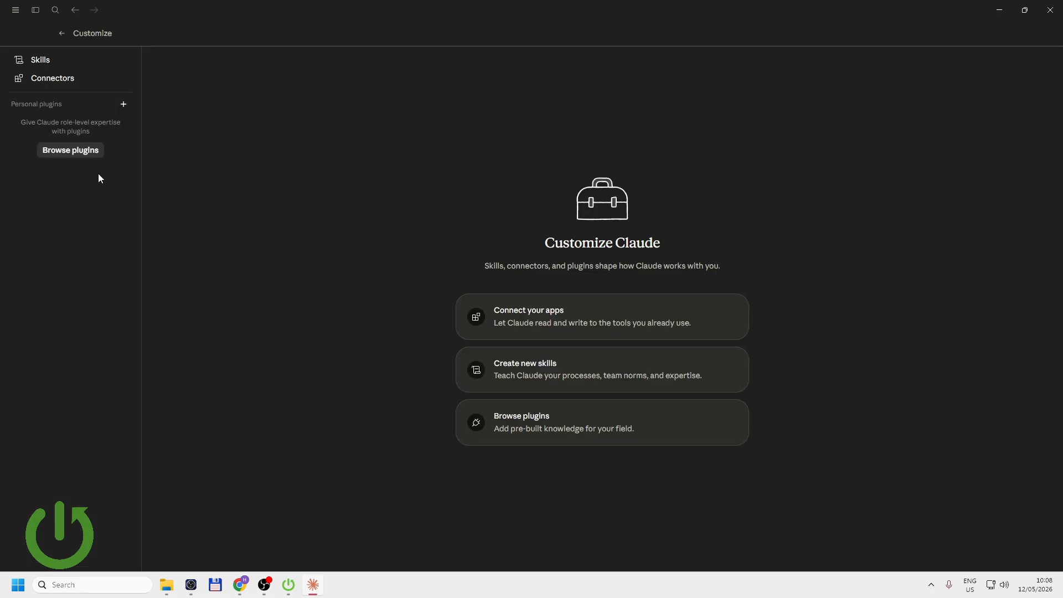
pyautogui.click(73, 154)
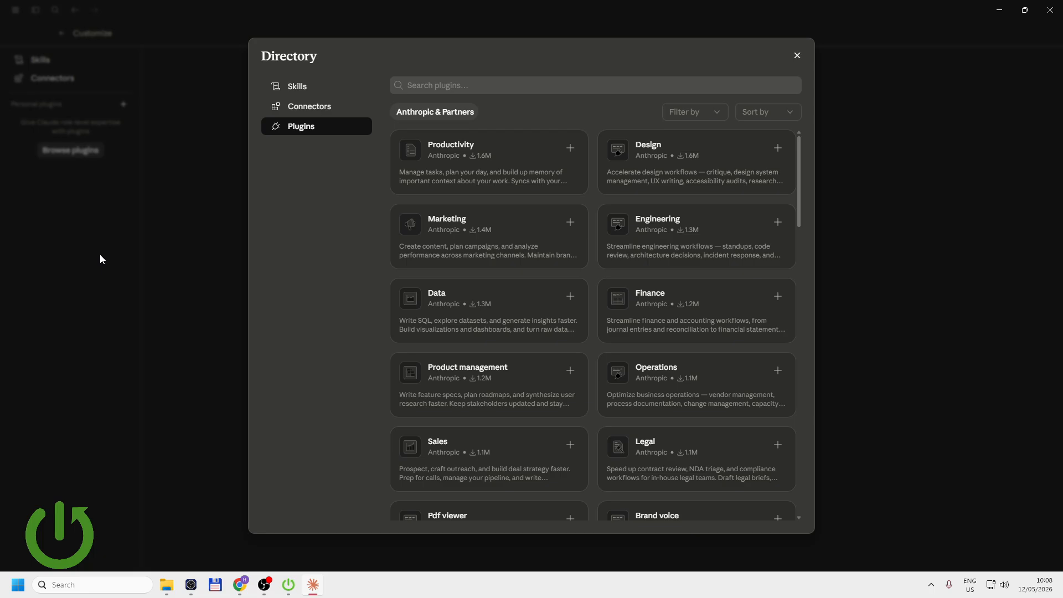
pyautogui.click(430, 166)
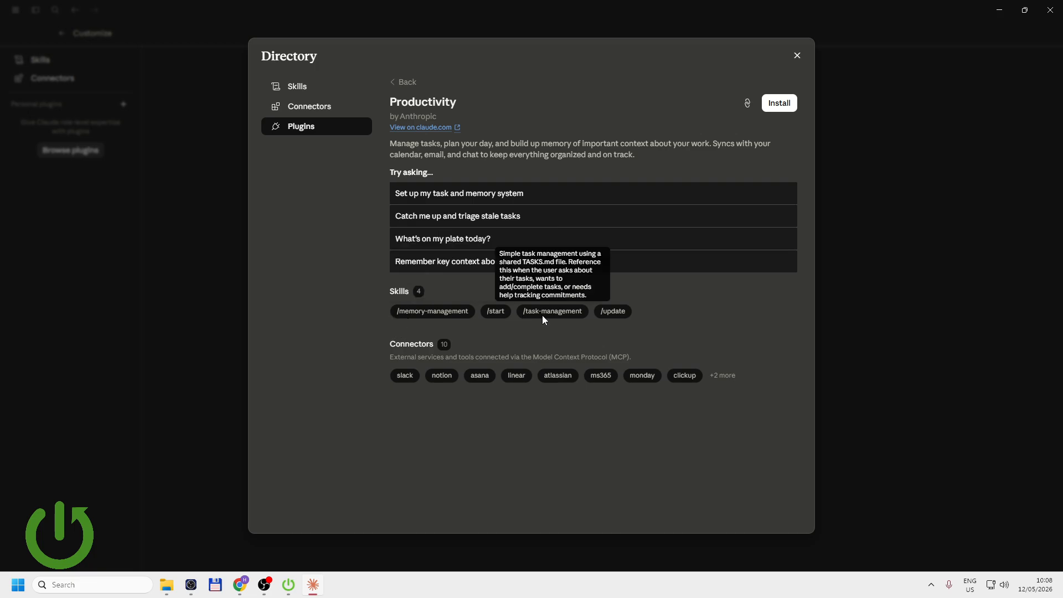
pyautogui.moveTo(618, 308)
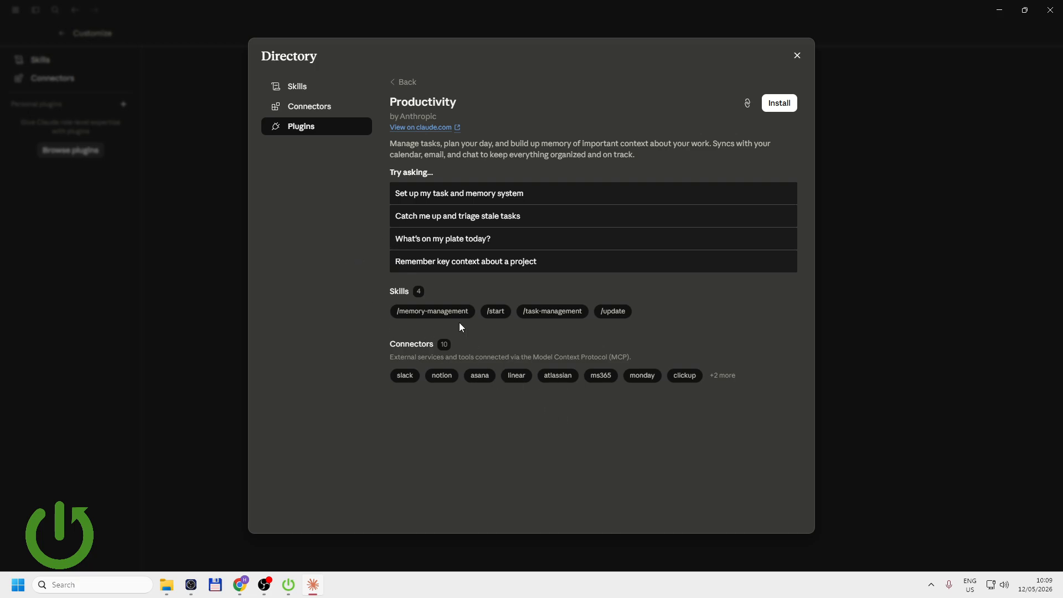
pyautogui.click(779, 111)
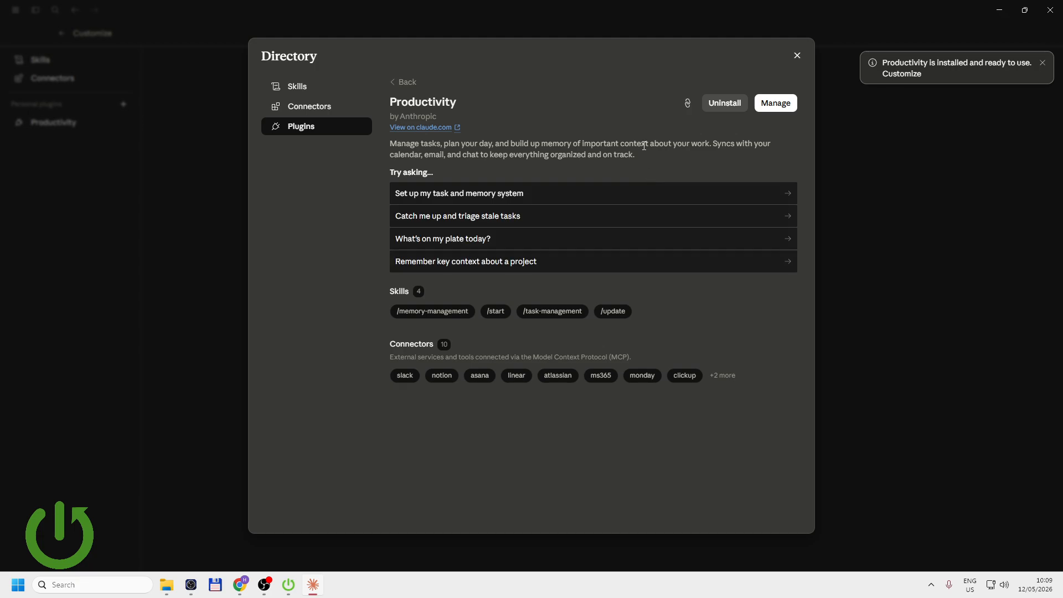
pyautogui.click(797, 55)
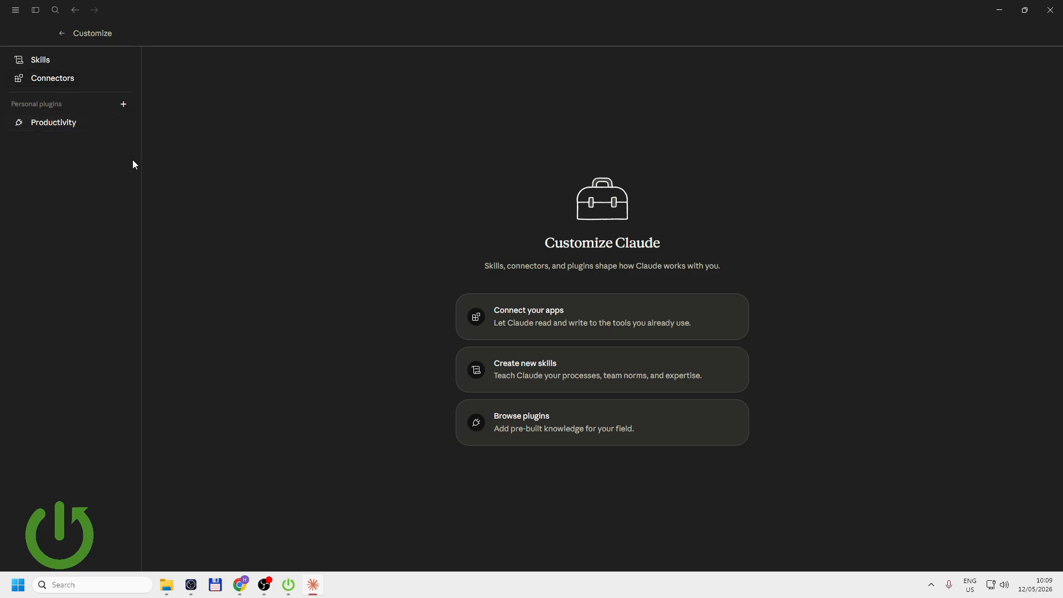
pyautogui.click(66, 125)
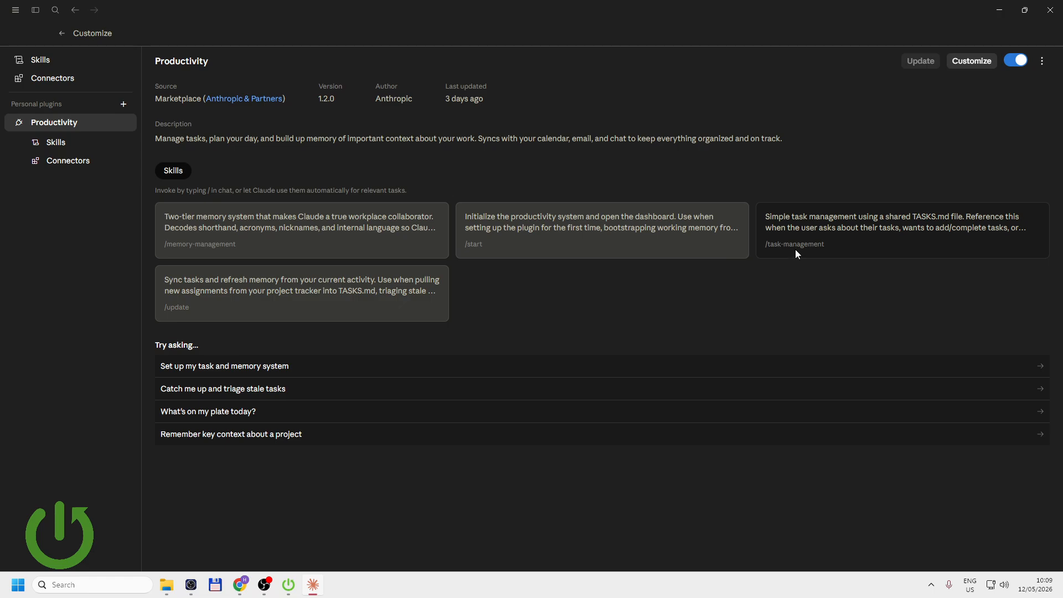
# - Clear the draft prompt in a new Cowork task and run the Productivity plugin's /start skill
pyautogui.click(67, 37)
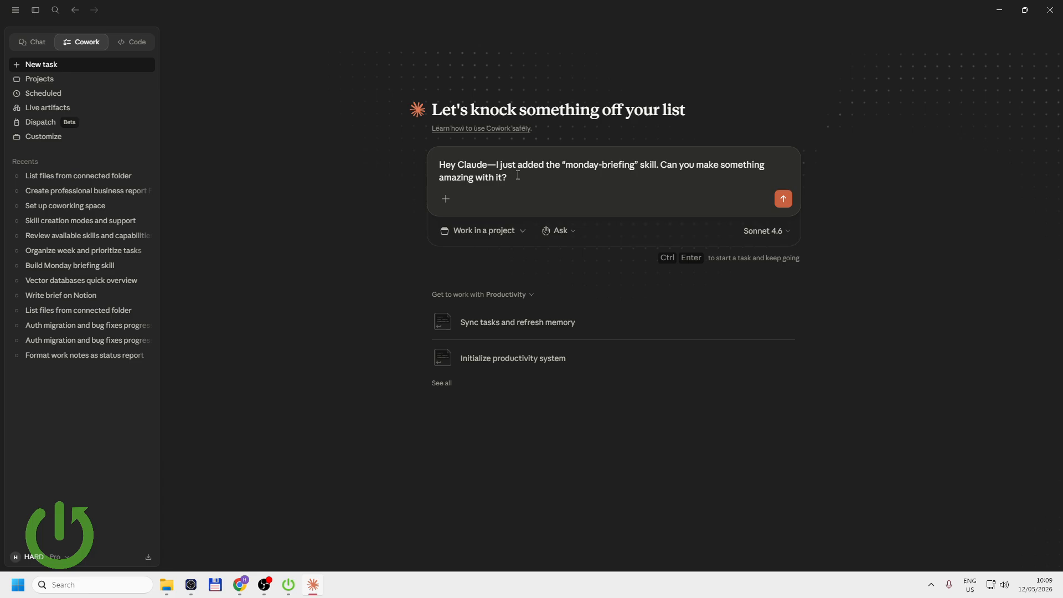
pyautogui.moveTo(518, 176); pyautogui.dragTo(411, 142)
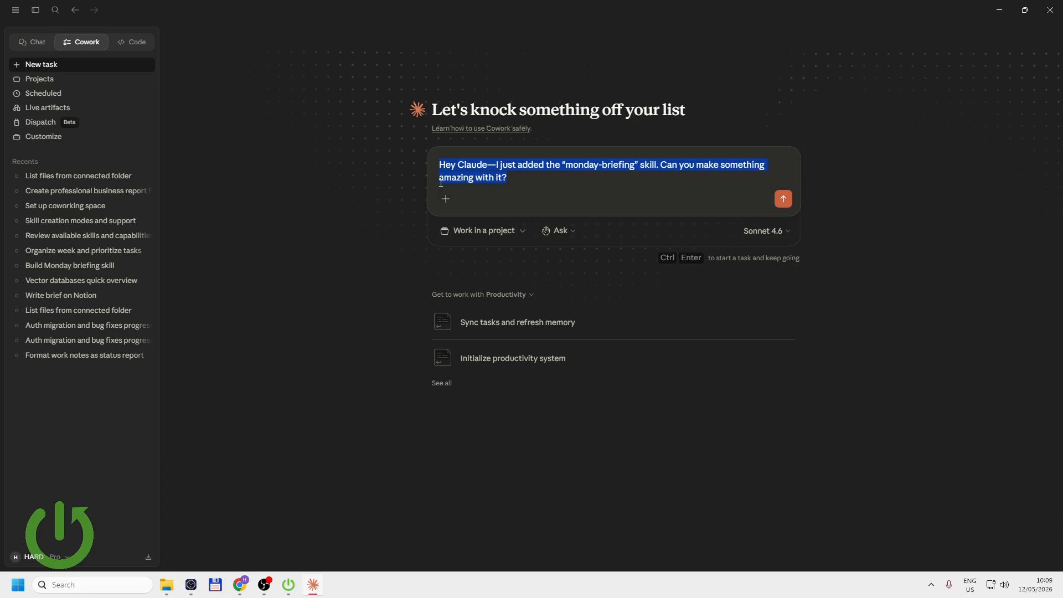
pyautogui.press('BackSpace')
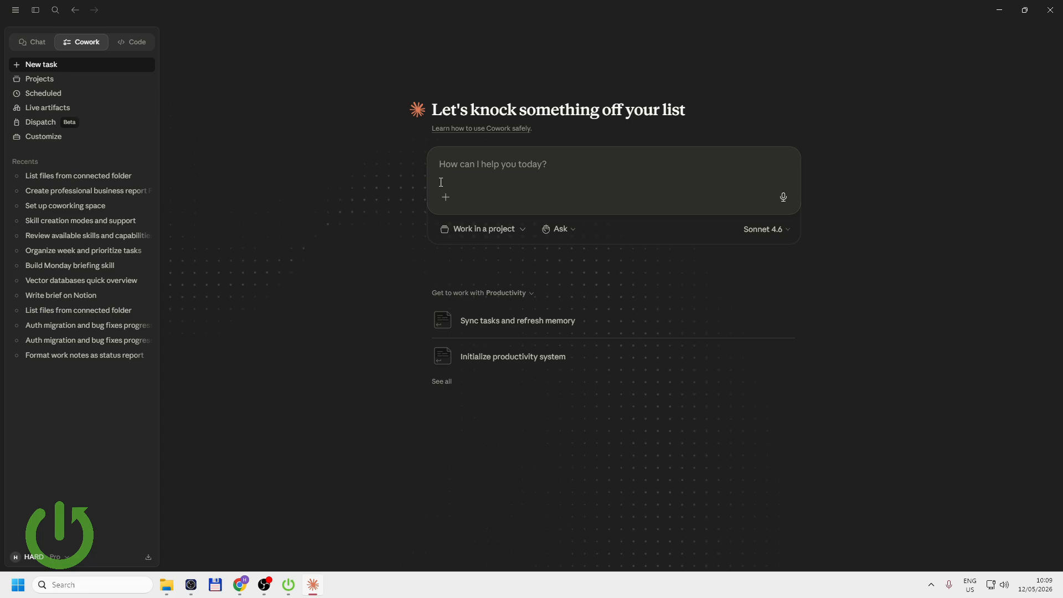
pyautogui.write('/')
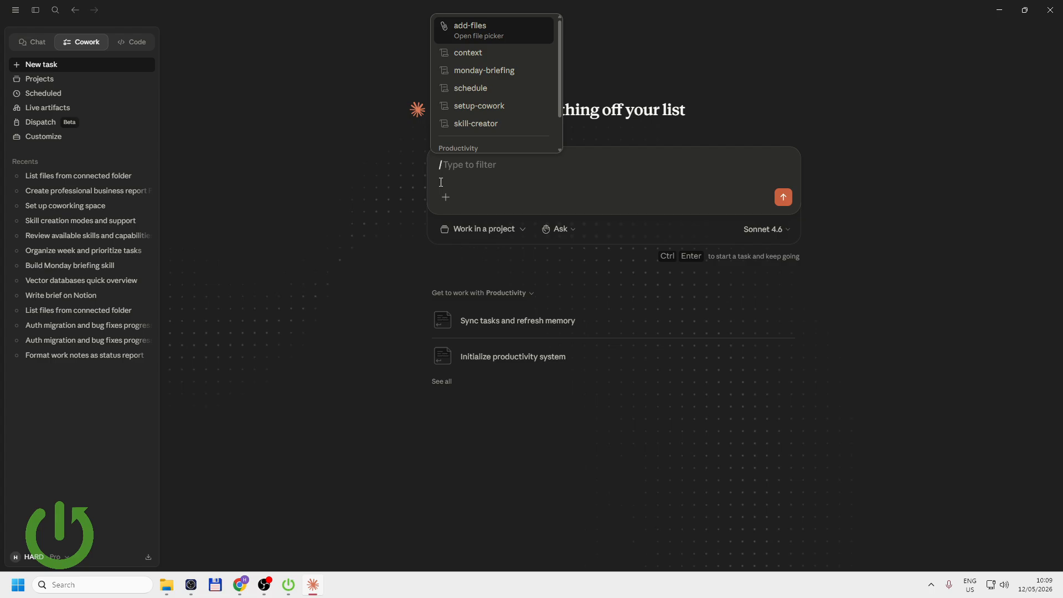
pyautogui.write('start')
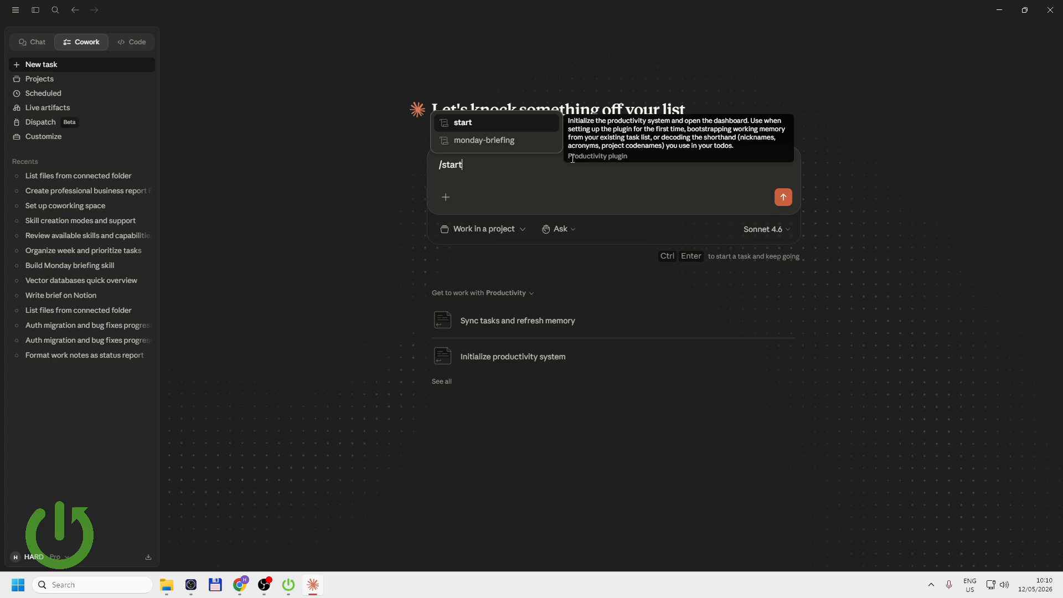
pyautogui.click(477, 123)
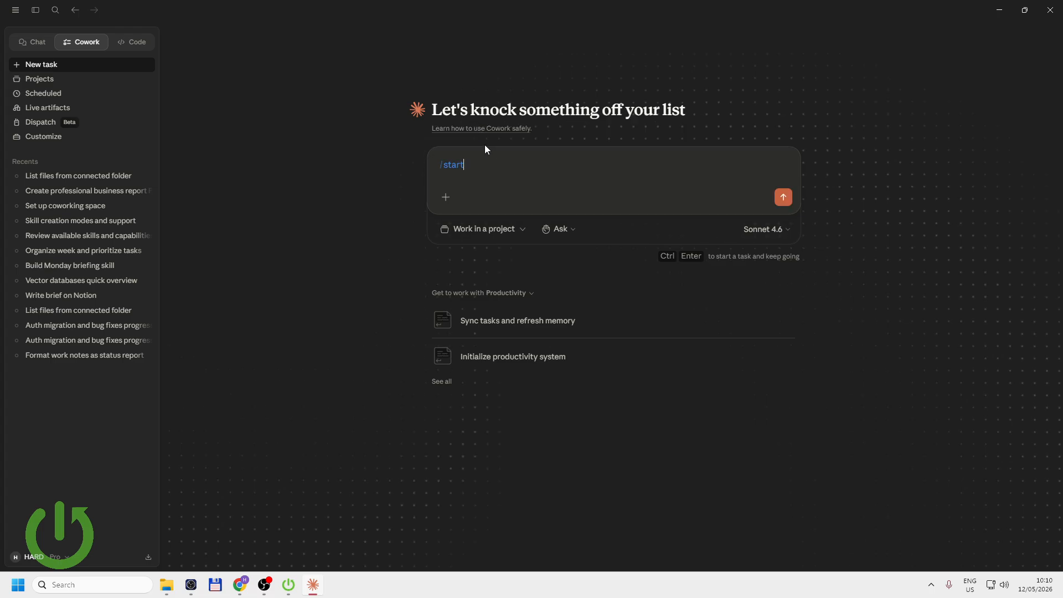
pyautogui.click(779, 194)
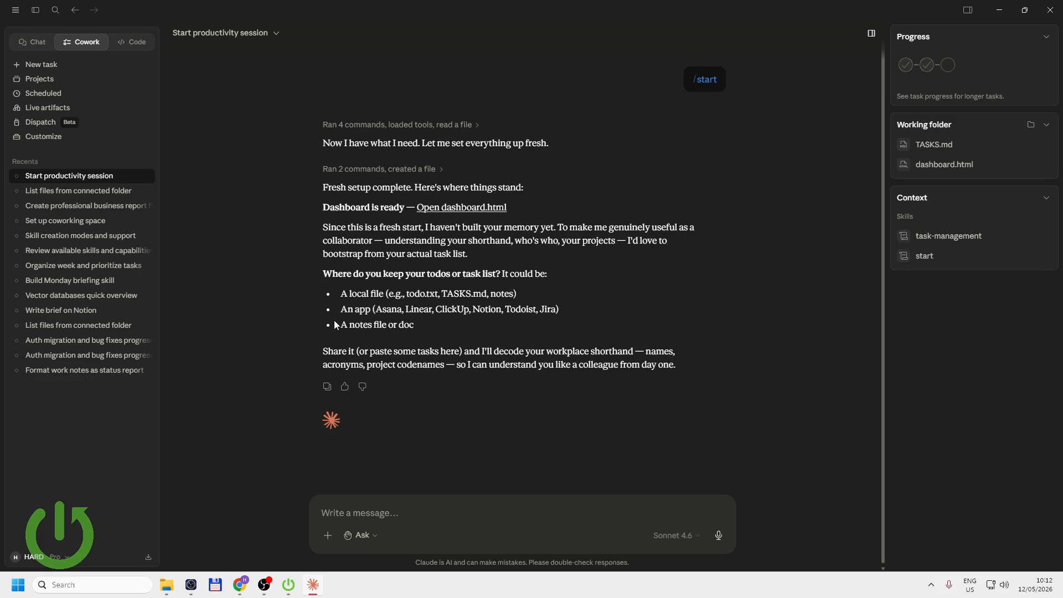
# - Open dashboard.html from the task's working folder, examine its Tasks, List and Memory views, and close it
pyautogui.click(937, 147)
pyautogui.click(933, 174)
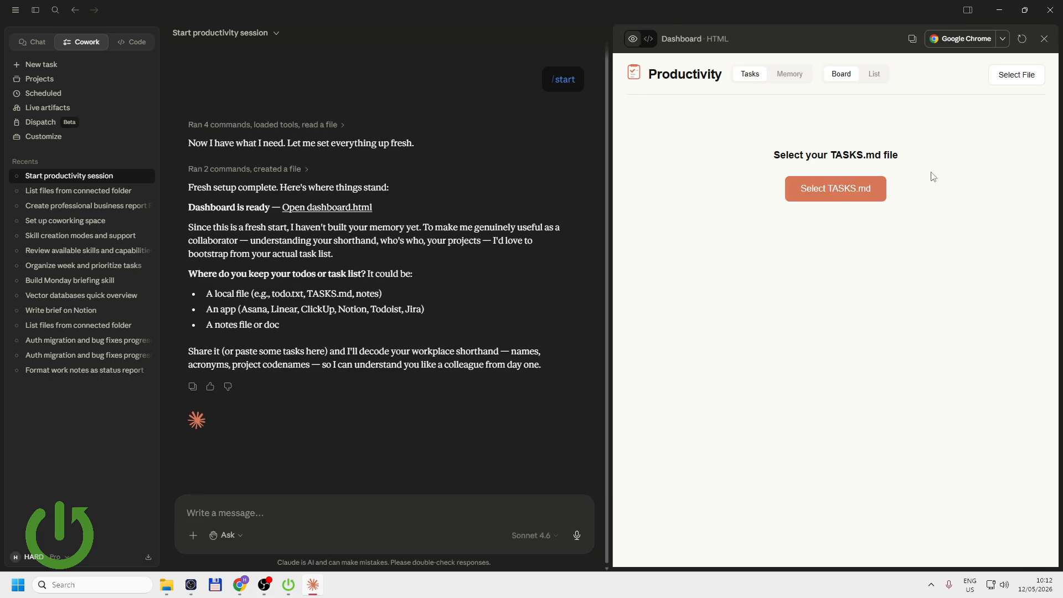
pyautogui.click(791, 74)
pyautogui.click(760, 78)
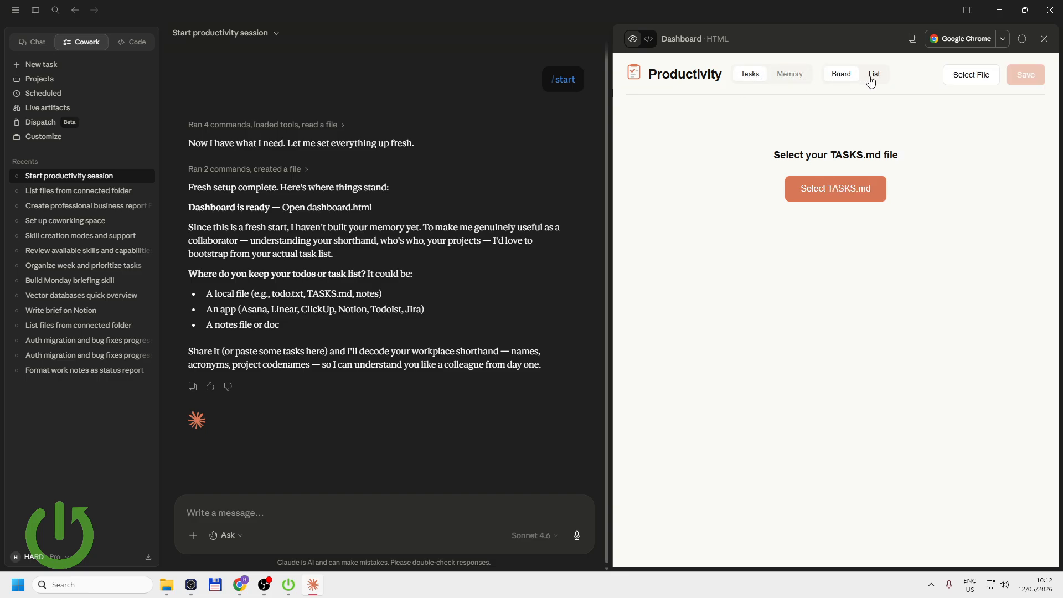
pyautogui.click(876, 79)
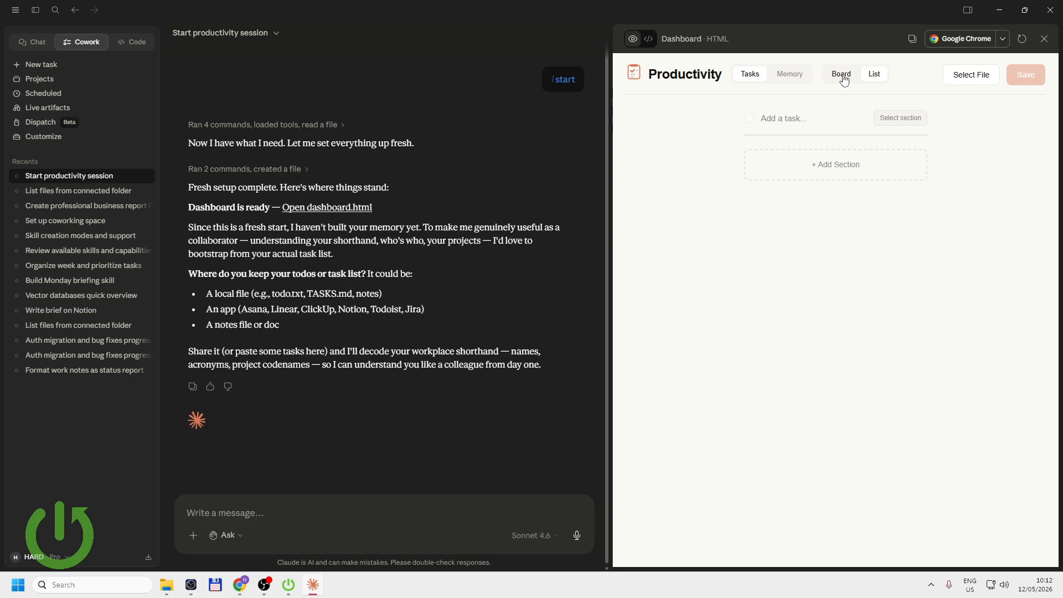
pyautogui.click(777, 78)
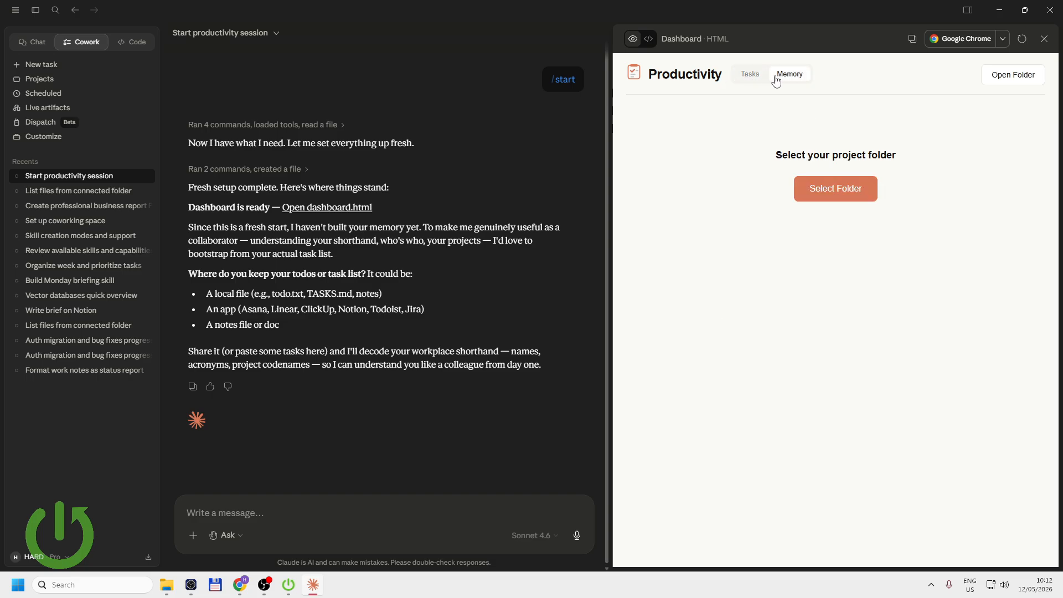
pyautogui.click(819, 190)
pyautogui.click(494, 278)
pyautogui.click(1044, 39)
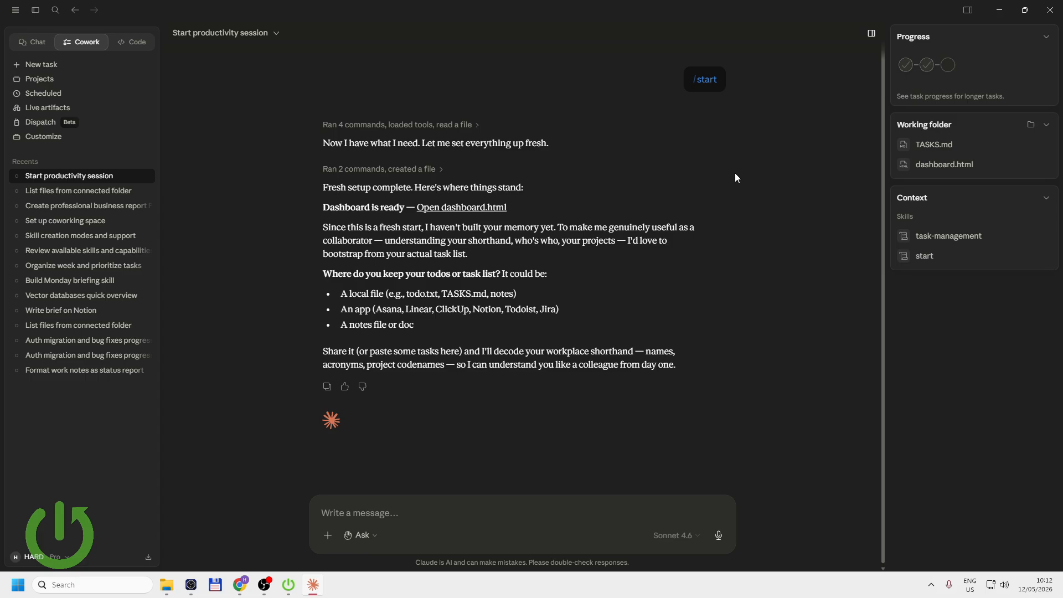
# - Browse the directory of available plugins and check the options for creating a personal plugin
pyautogui.click(78, 139)
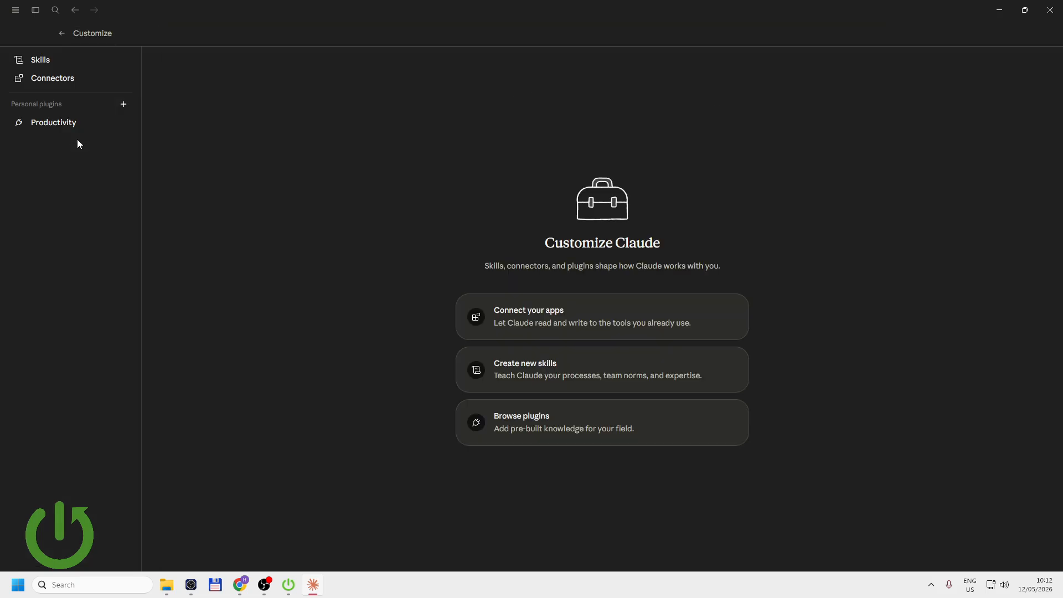
pyautogui.click(121, 106)
pyautogui.click(152, 125)
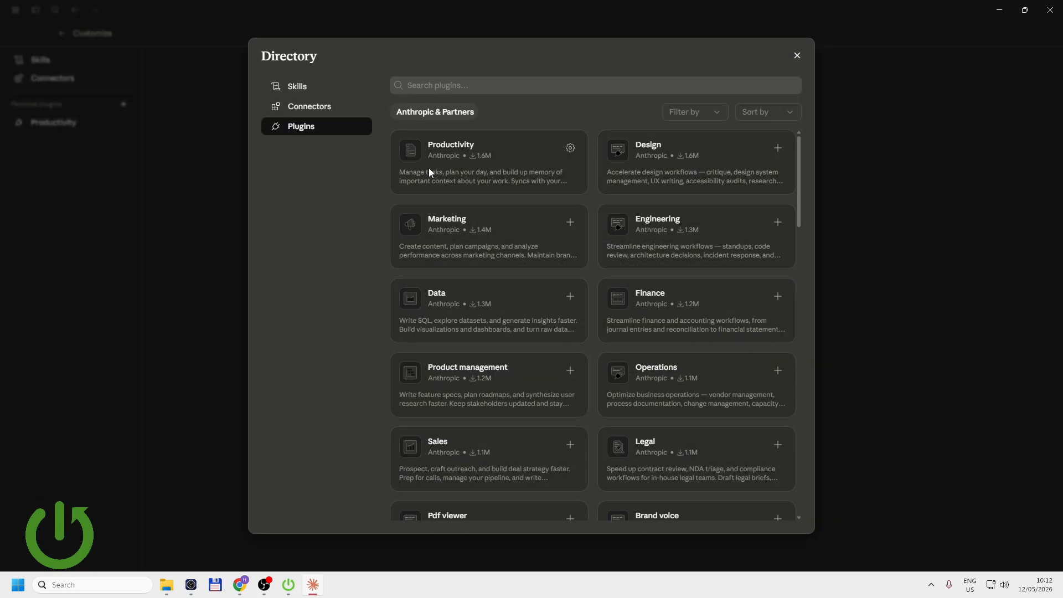
pyautogui.scroll(-1, 570, 272)
pyautogui.scroll(-10, 487, 319)
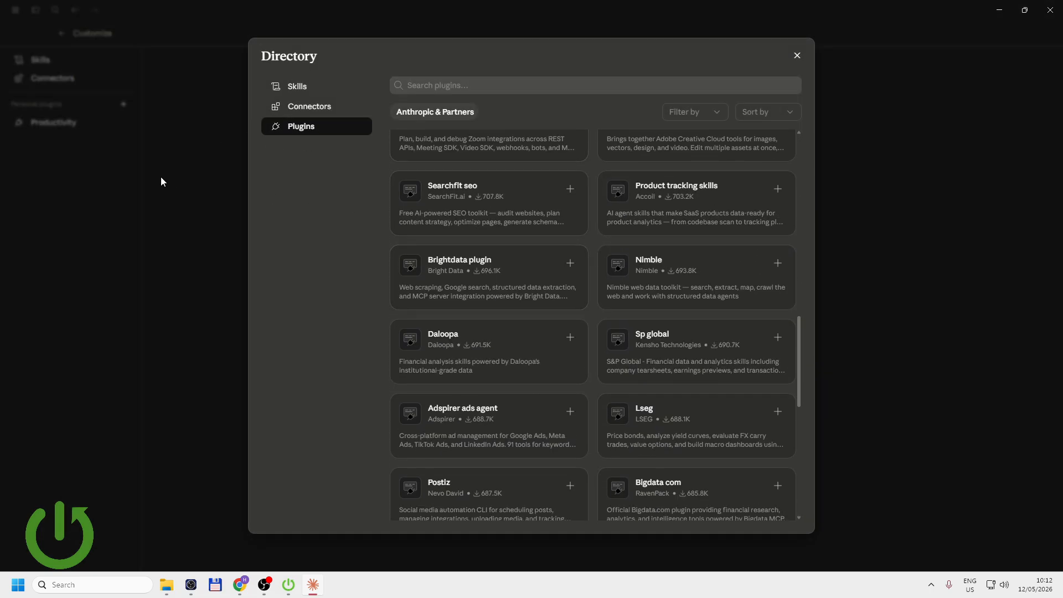
pyautogui.click(162, 180)
pyautogui.click(123, 103)
pyautogui.moveTo(141, 145)
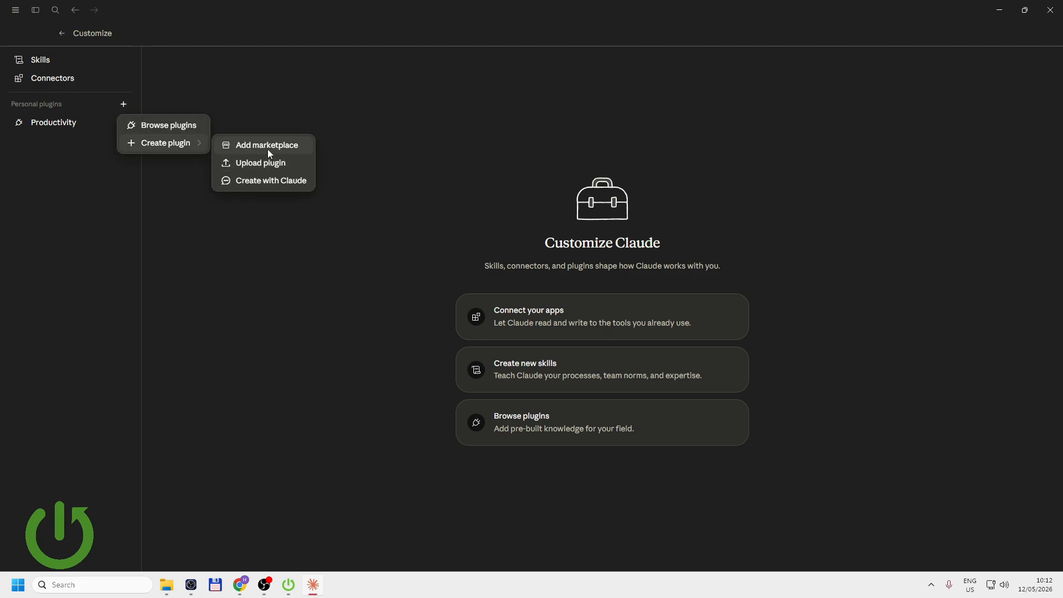
pyautogui.click(248, 255)
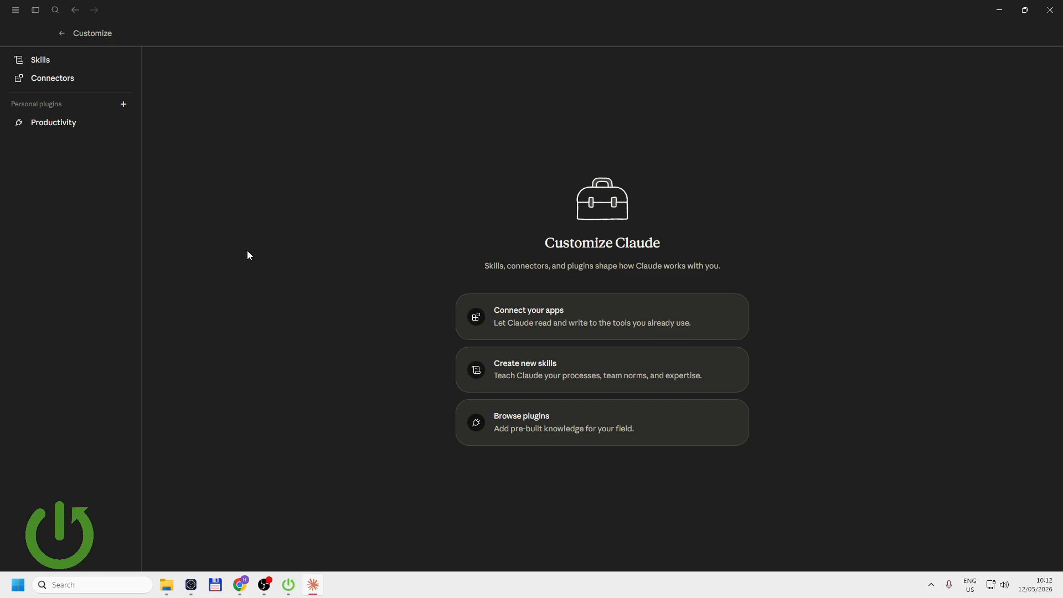
# - Return to the new Cowork task and clear the draft monday-briefing prompt from the message box
pyautogui.click(61, 35)
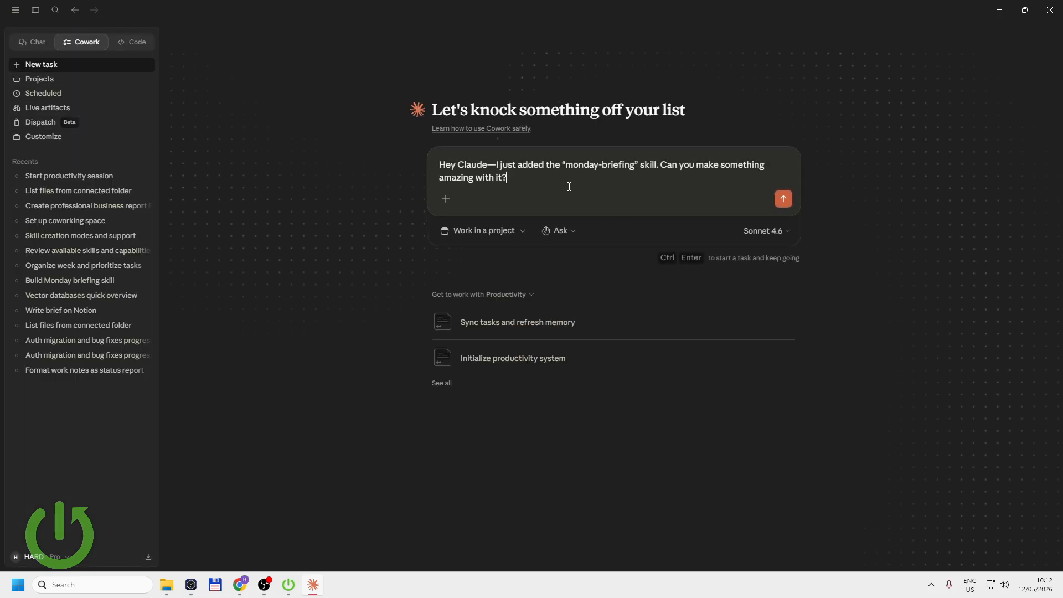
pyautogui.hotkey('ctrl', 'a')
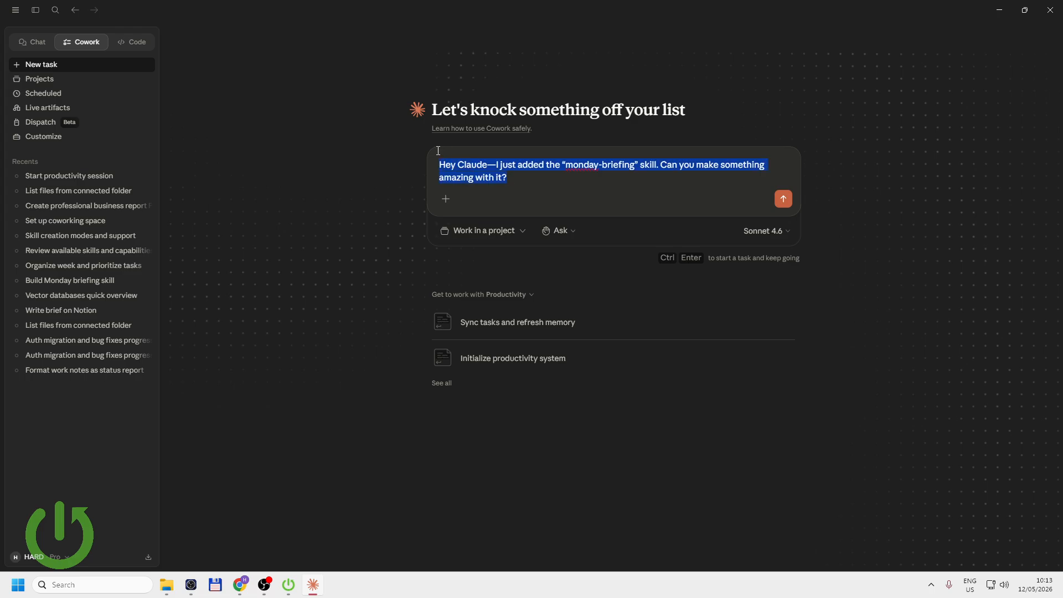
pyautogui.press('BackSpace')
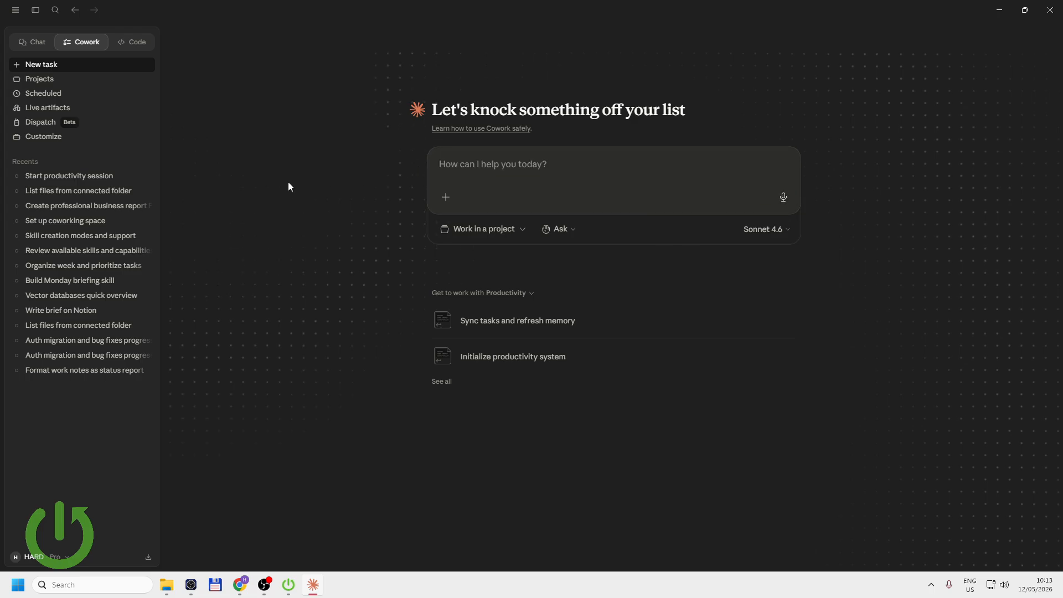